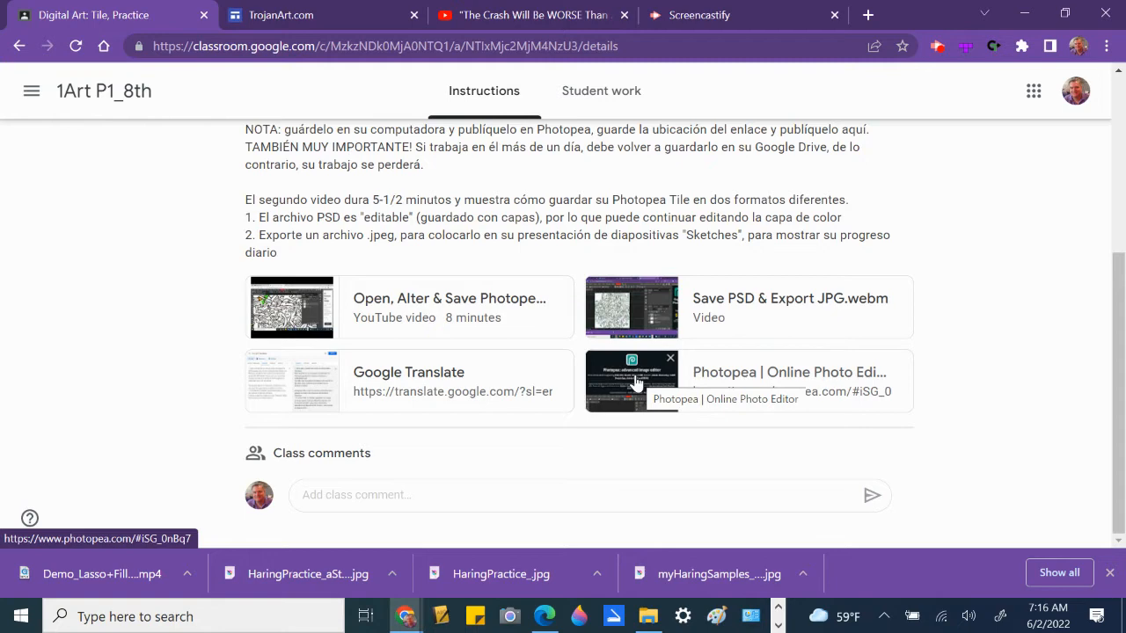
- Open the Photopea practice template linked in the class assignment and make its color layer active
click(636, 383)
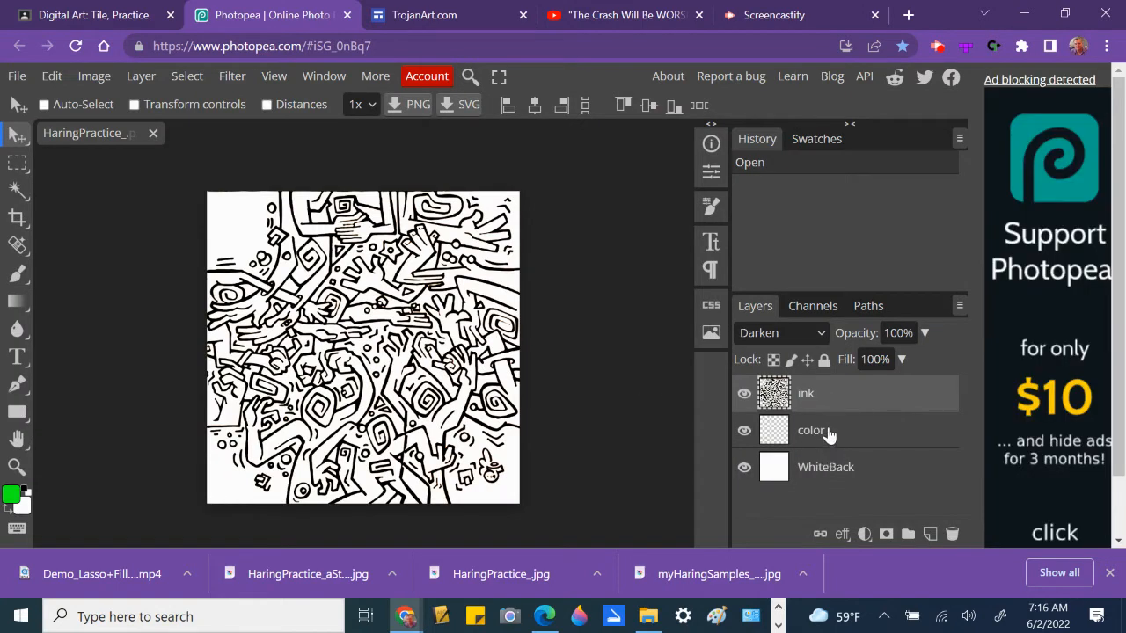
click(828, 434)
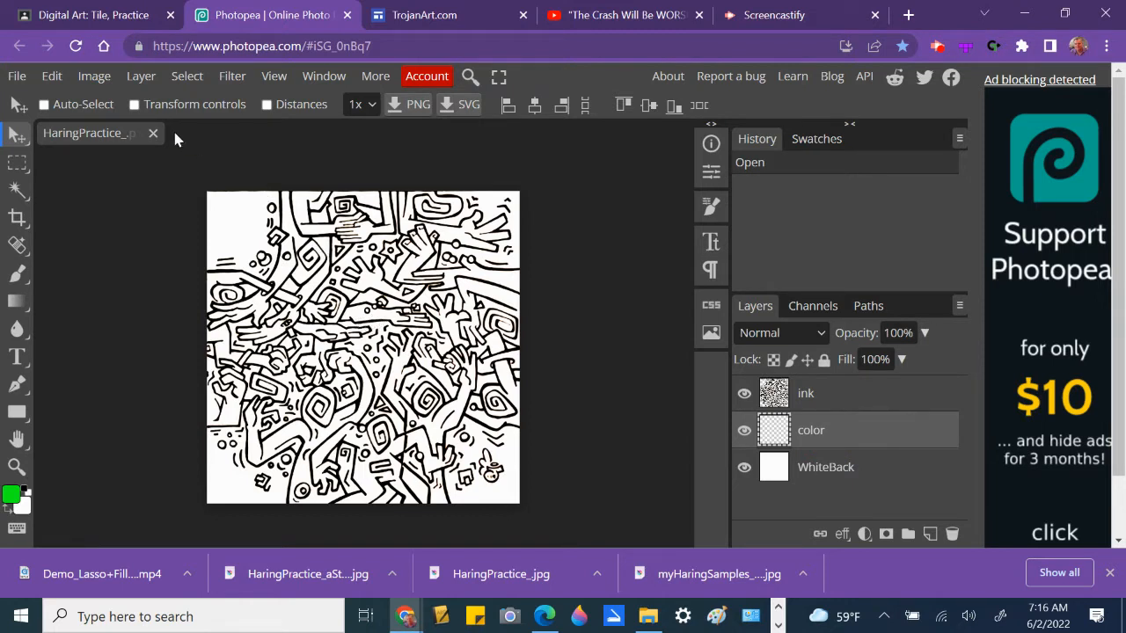
- Open the file myHaringSamples_aStudent_p6 from the Downloads folder
click(19, 78)
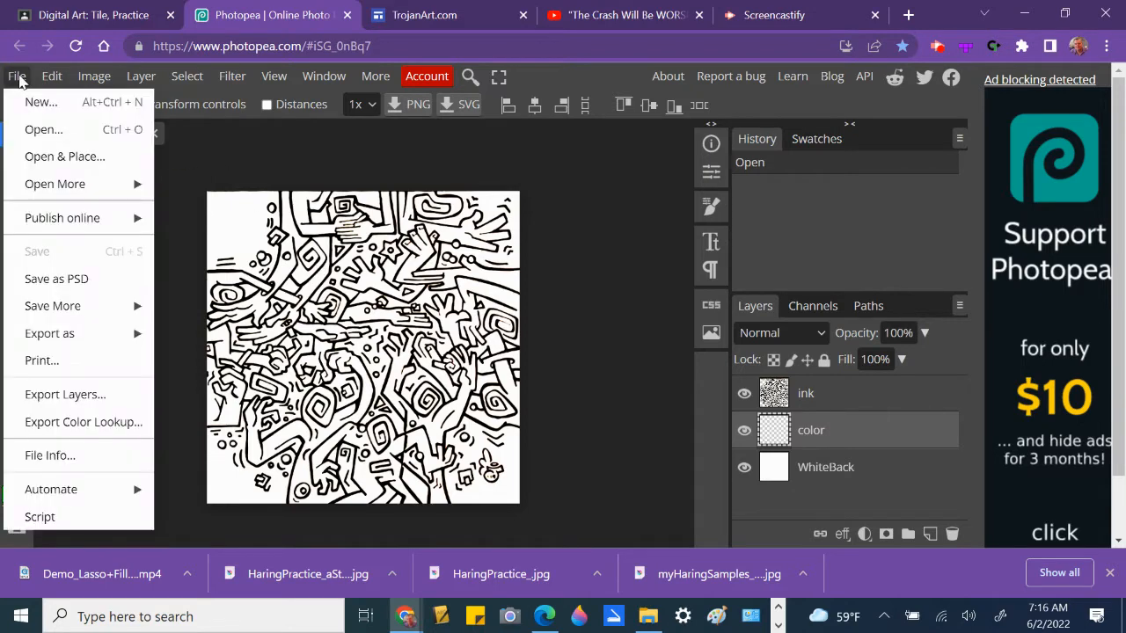
click(47, 130)
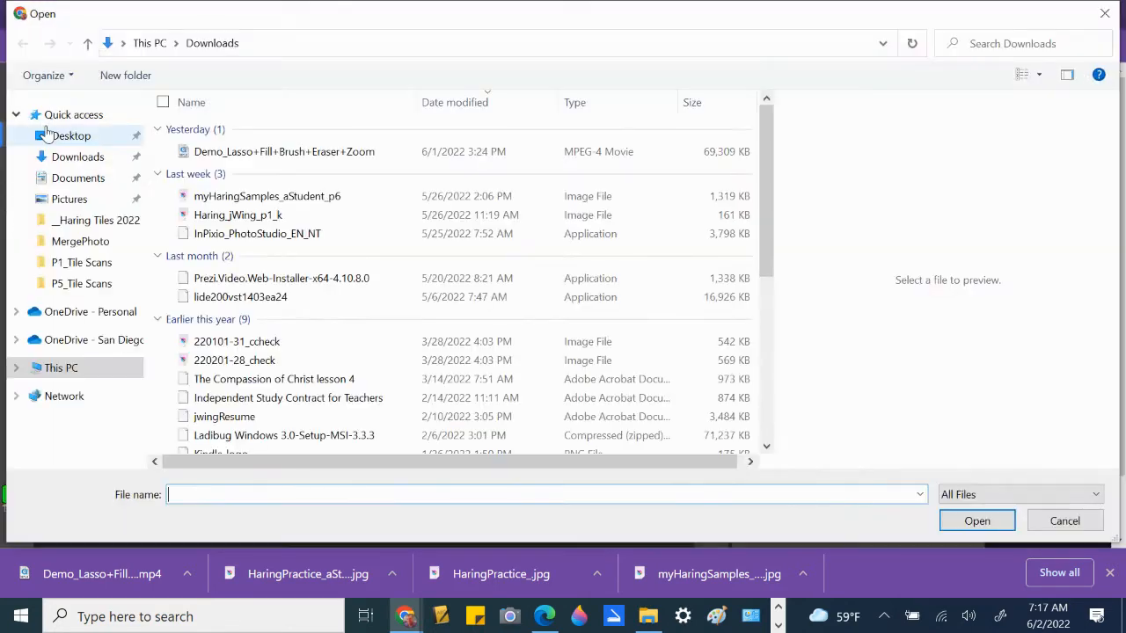
click(76, 157)
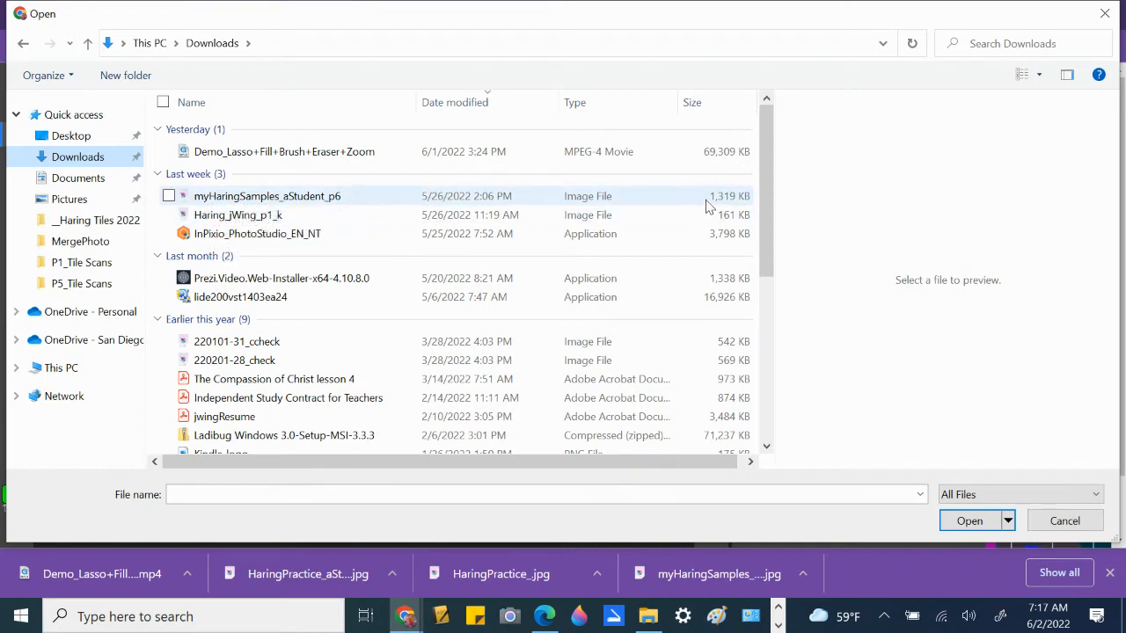
double_click(321, 202)
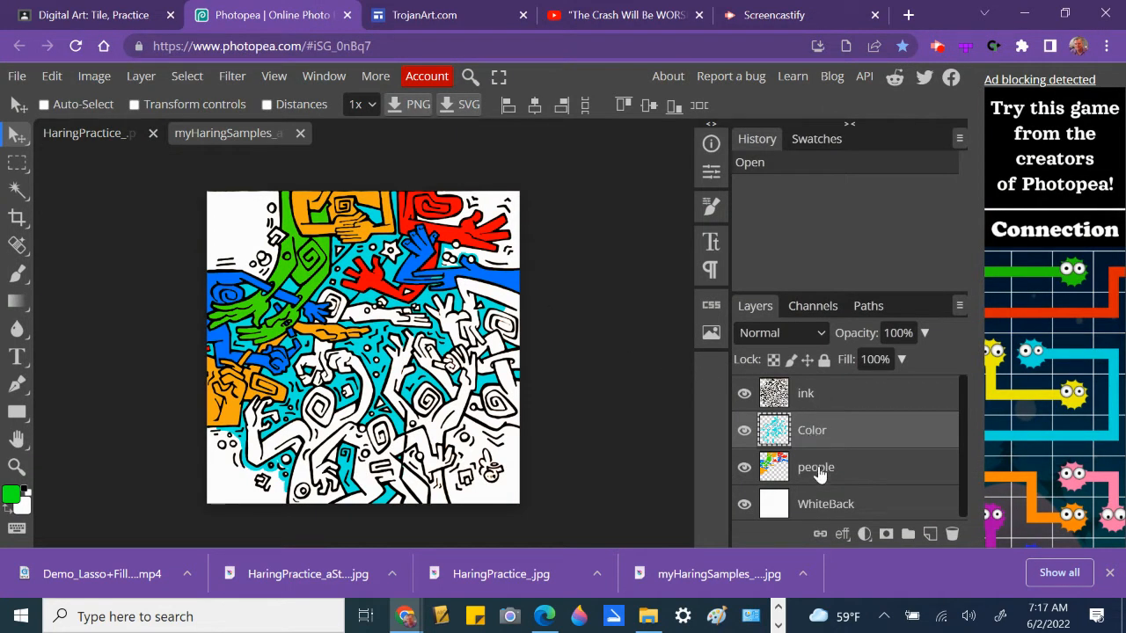
- Make the people layer active and toggle the people and Color layers off and on to compare their contents
click(822, 440)
click(853, 469)
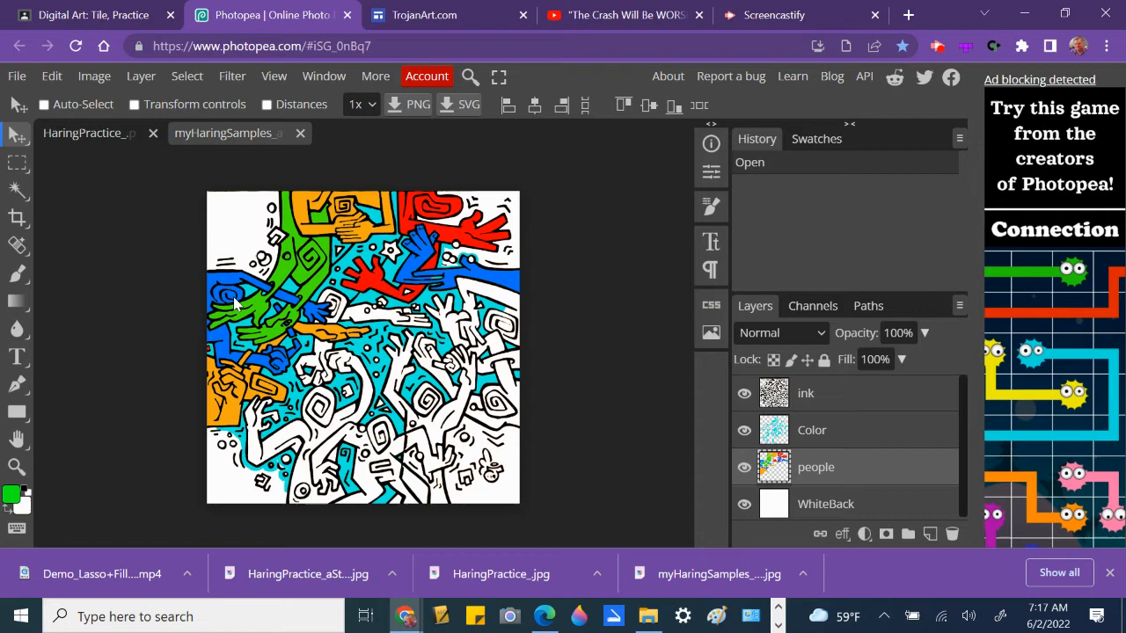
click(744, 468)
click(744, 468)
click(744, 468)
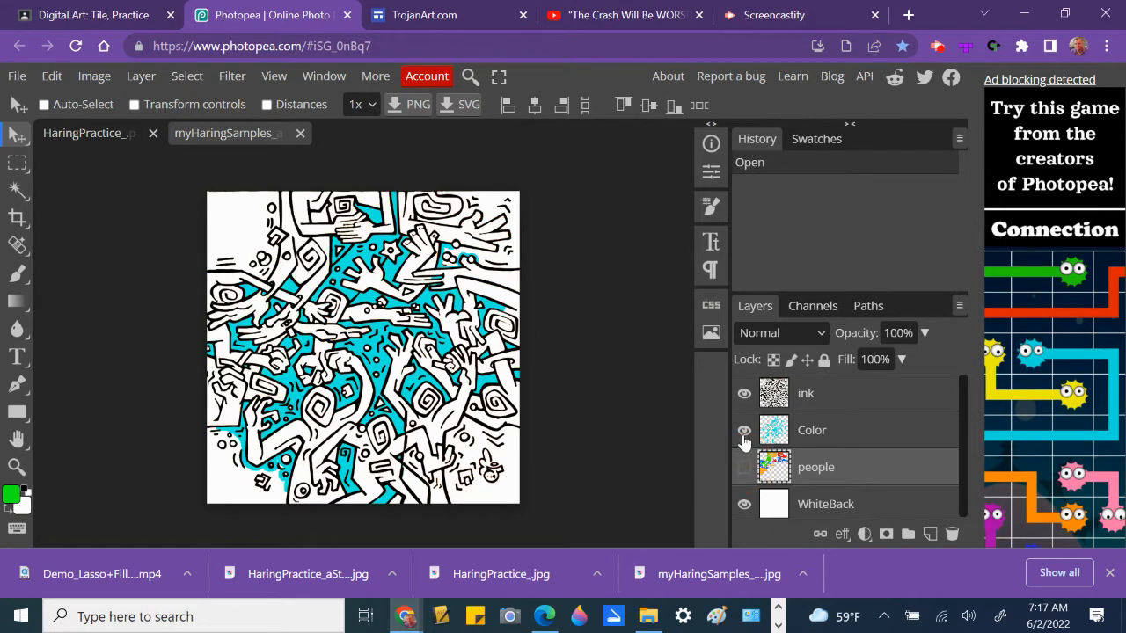
click(744, 430)
click(744, 430)
click(744, 467)
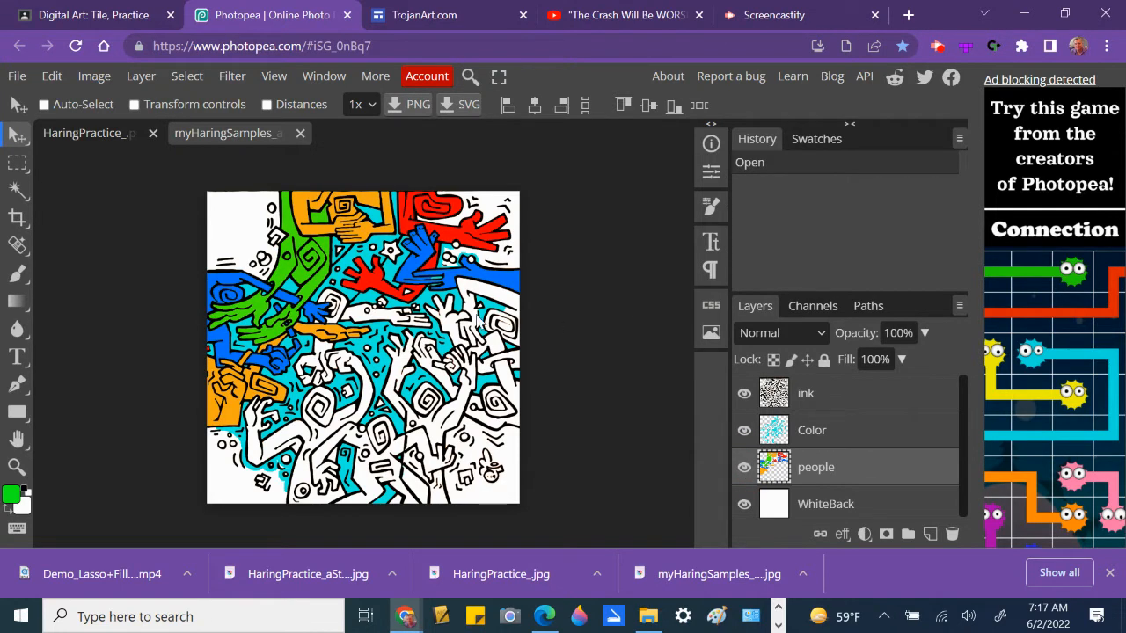
- Outline the white horizontal arm in the middle of the artwork with the Lasso Select tool on the people layer
scroll(463, 318, up, 2)
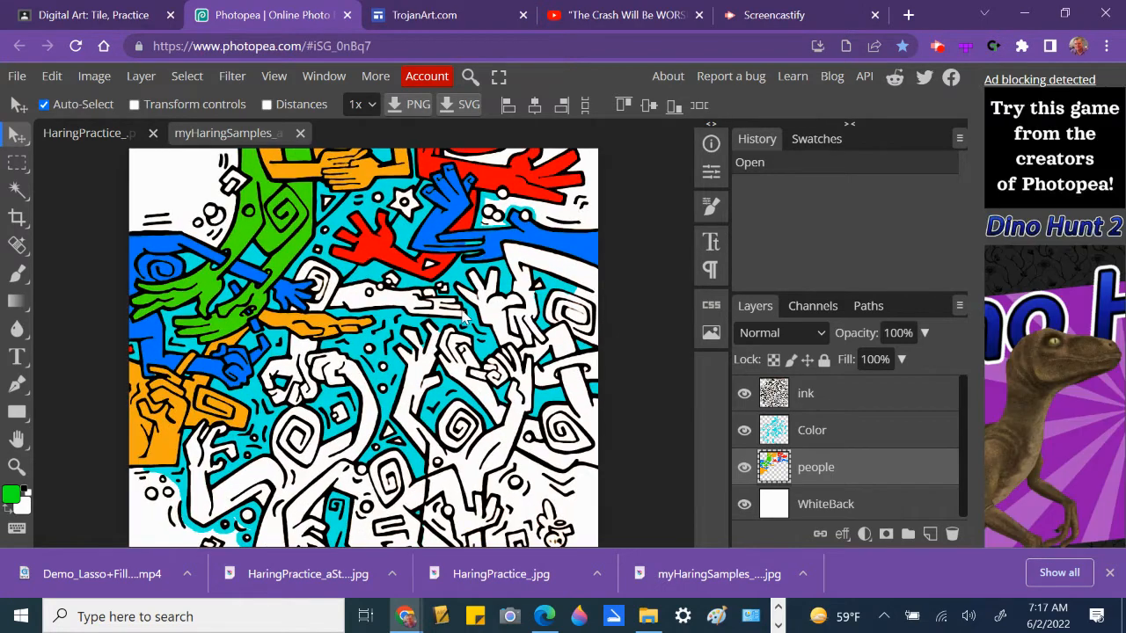
scroll(463, 318, up, 3)
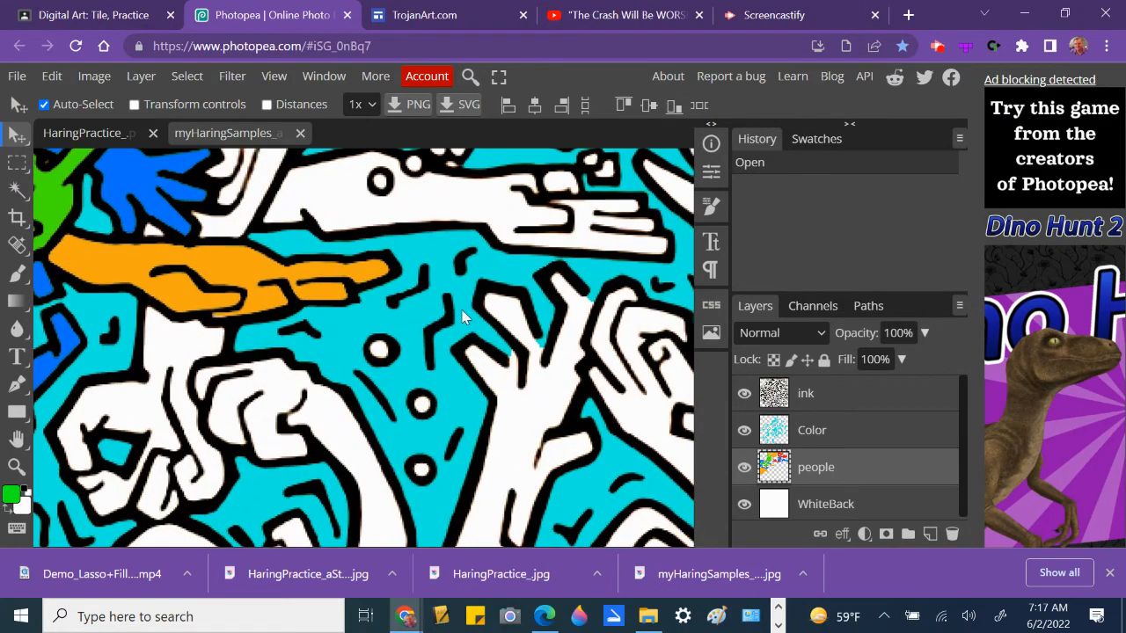
drag(406, 227, 396, 380)
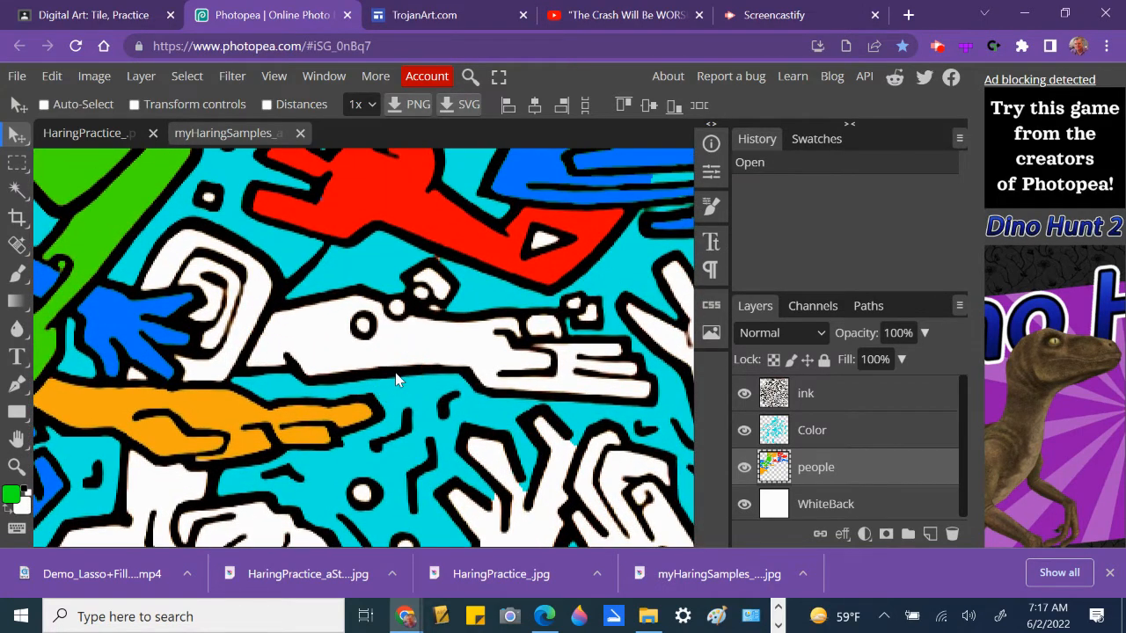
click(16, 163)
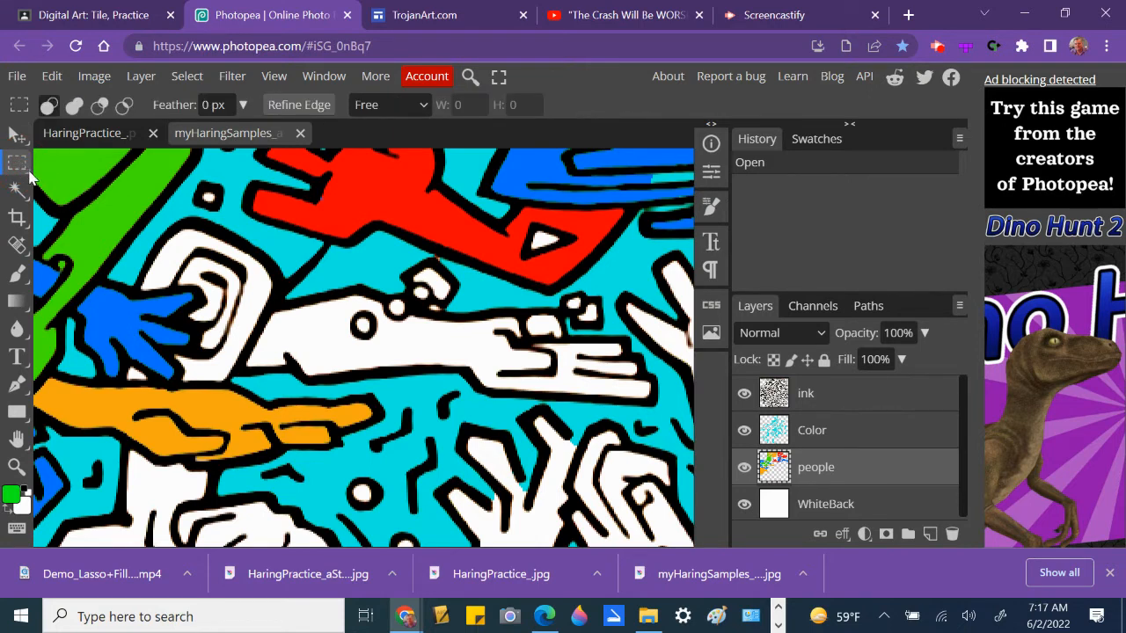
click(29, 177)
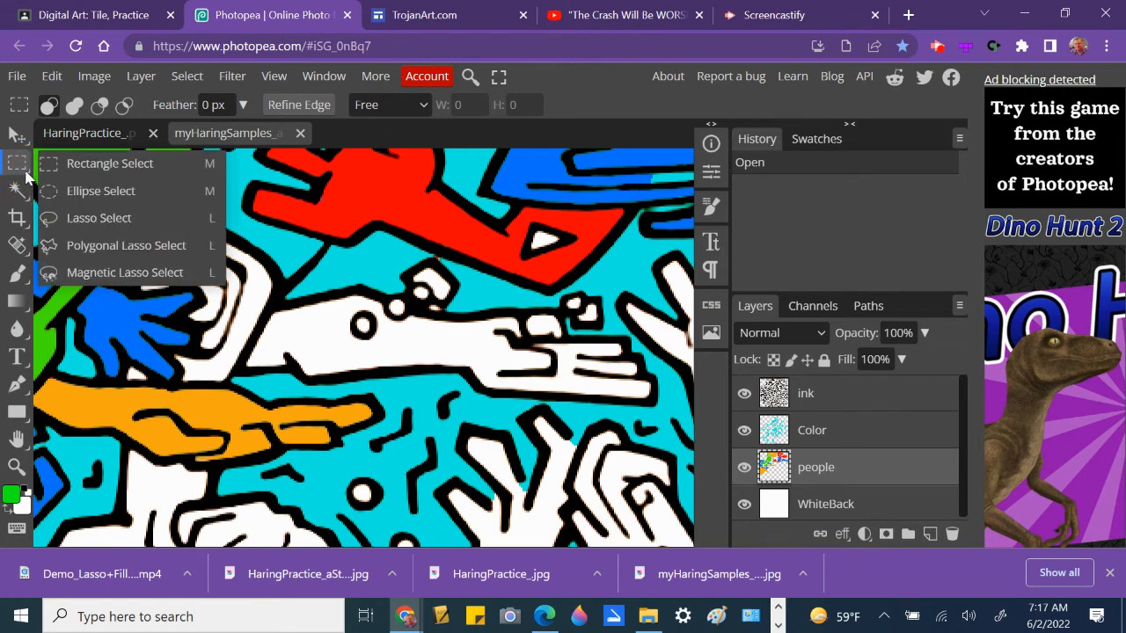
click(195, 217)
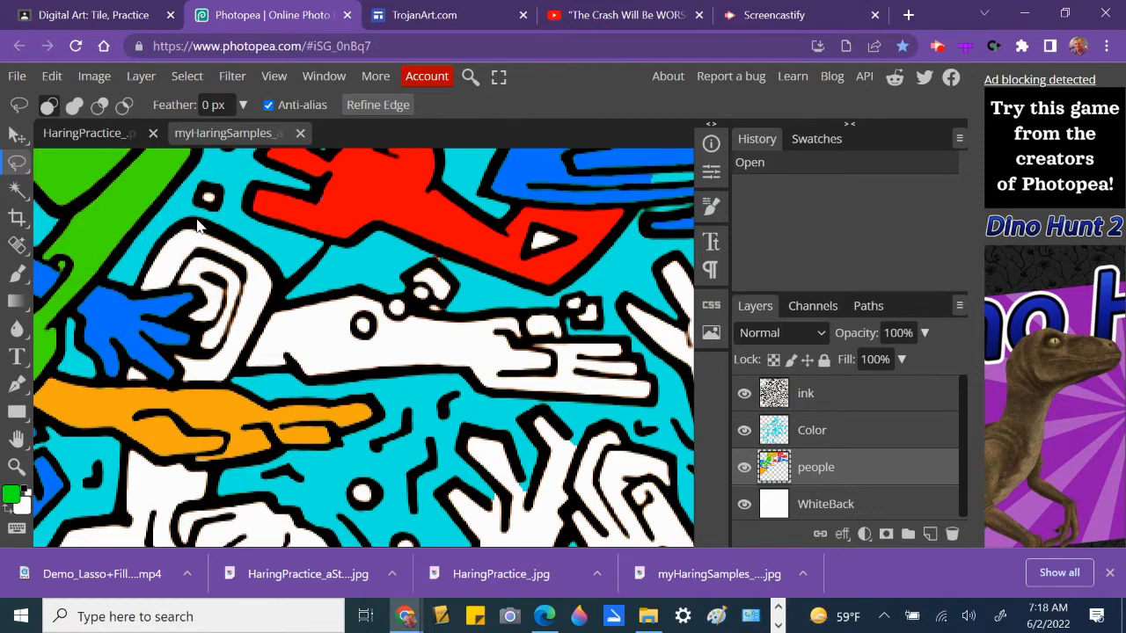
mouse_move(273, 309)
mouse_down()
mouse_move(376, 299)
mouse_move(396, 319)
mouse_move(521, 316)
mouse_move(530, 332)
mouse_move(624, 343)
mouse_move(652, 386)
mouse_move(637, 397)
mouse_move(579, 395)
mouse_move(413, 366)
mouse_move(259, 365)
mouse_move(254, 350)
mouse_move(327, 305)
mouse_up()
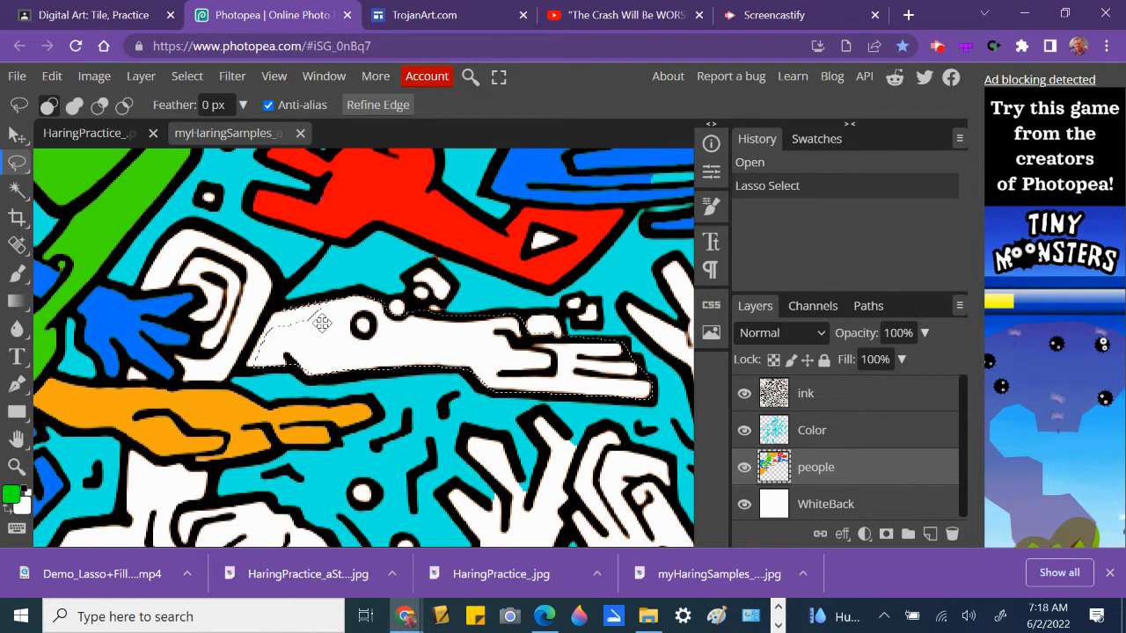
- Fill the selected arm with the green foreground color, using Normal blend mode and 100% opacity
click(51, 77)
click(87, 373)
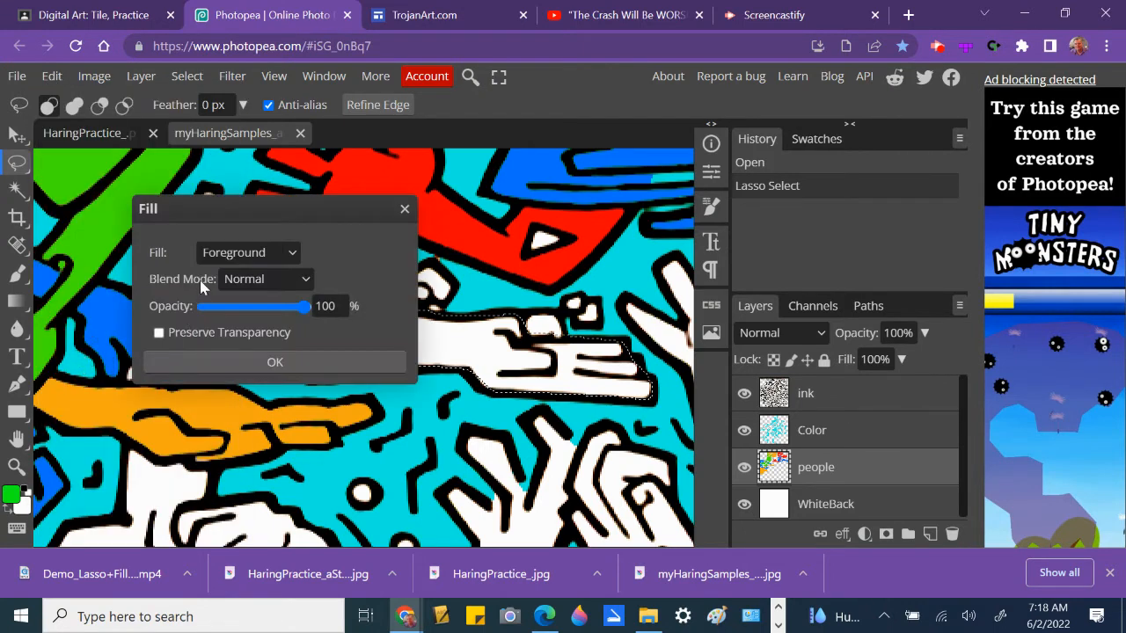
click(268, 362)
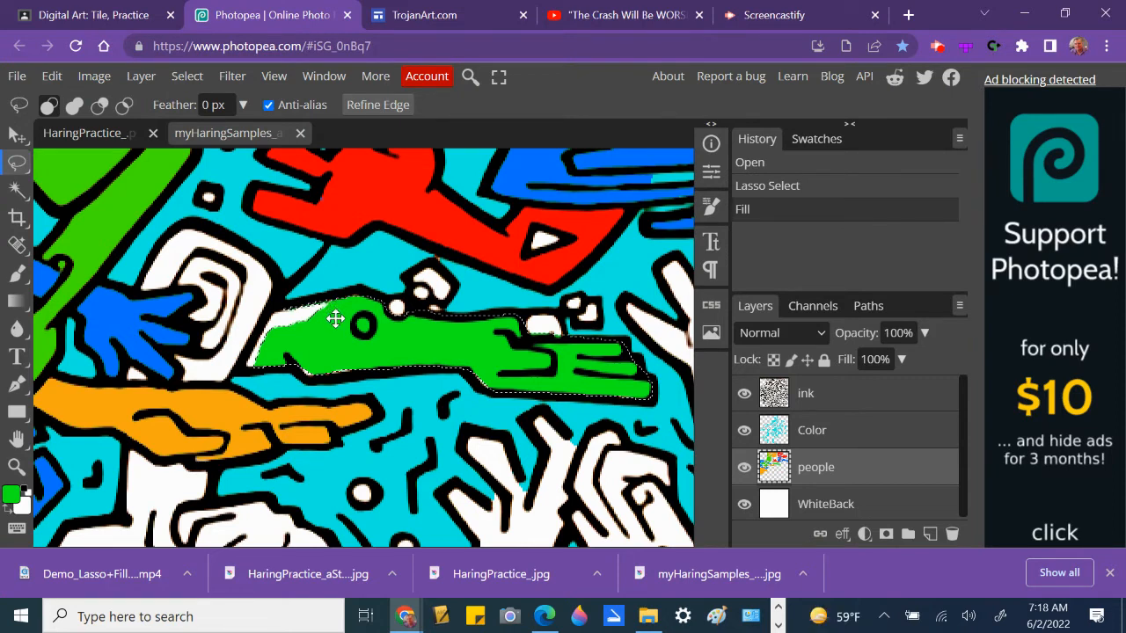
- Add the missed upper-left edge of the arm to the lasso selection and fill it with the green foreground color
key(shift)
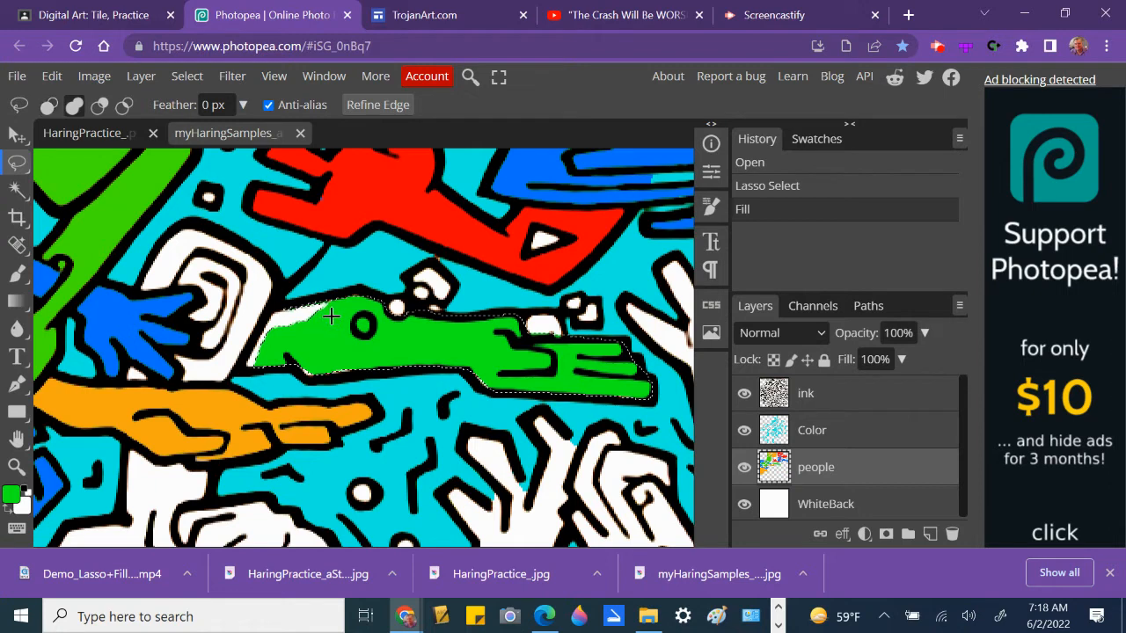
mouse_move(331, 315)
mouse_down()
mouse_move(346, 320)
mouse_move(314, 297)
mouse_move(271, 308)
mouse_move(238, 359)
mouse_move(343, 377)
mouse_move(376, 362)
mouse_move(372, 343)
mouse_up()
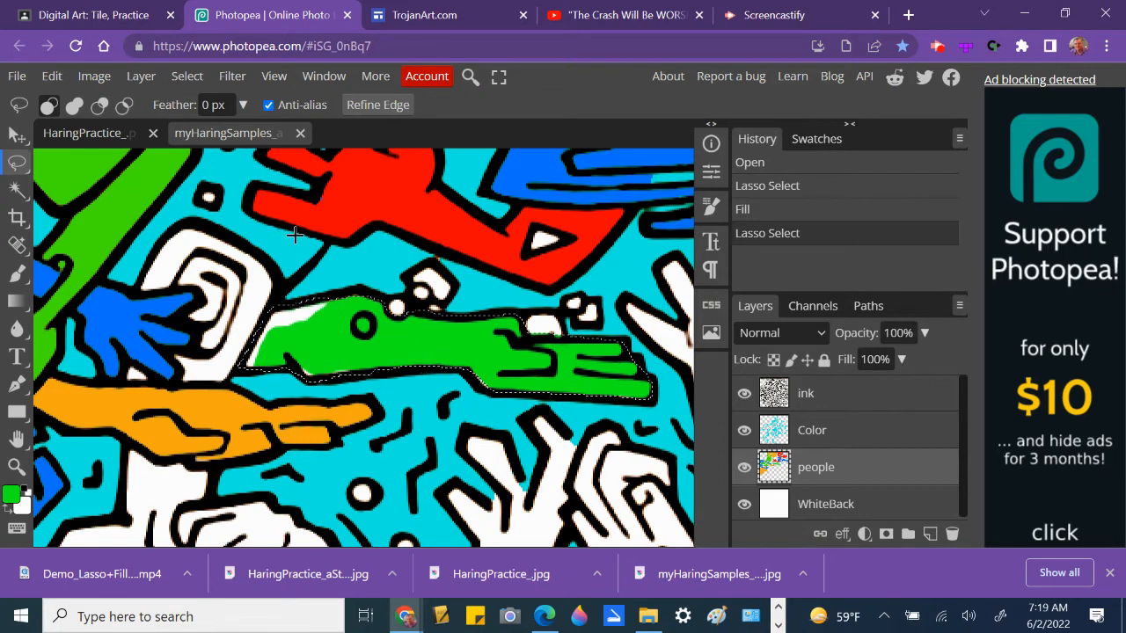
key(alt)
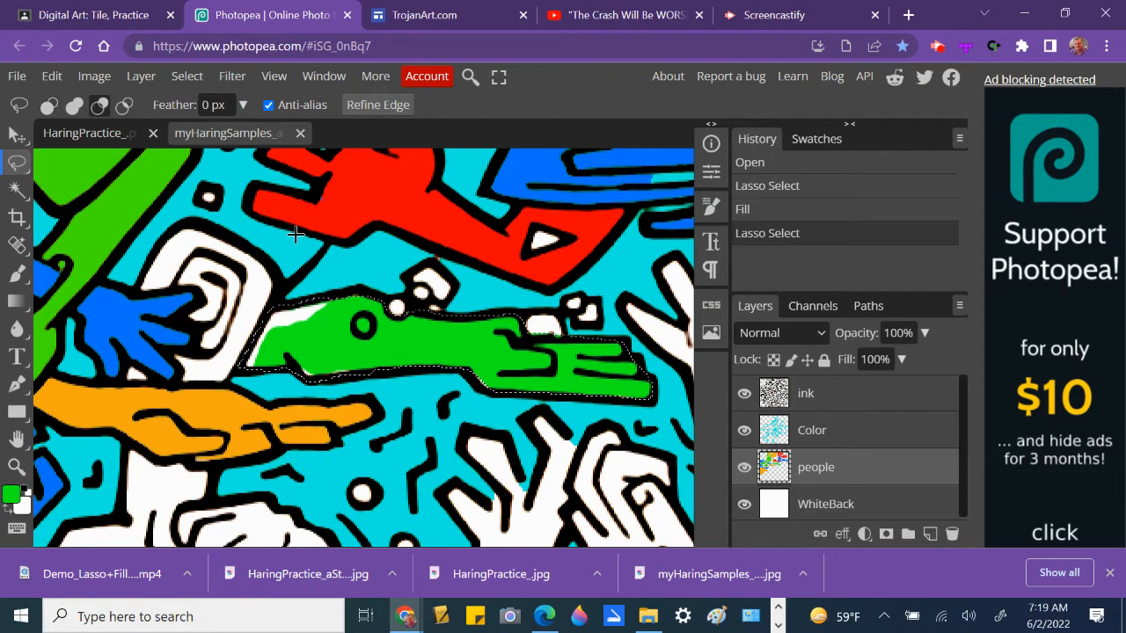
key(alt)
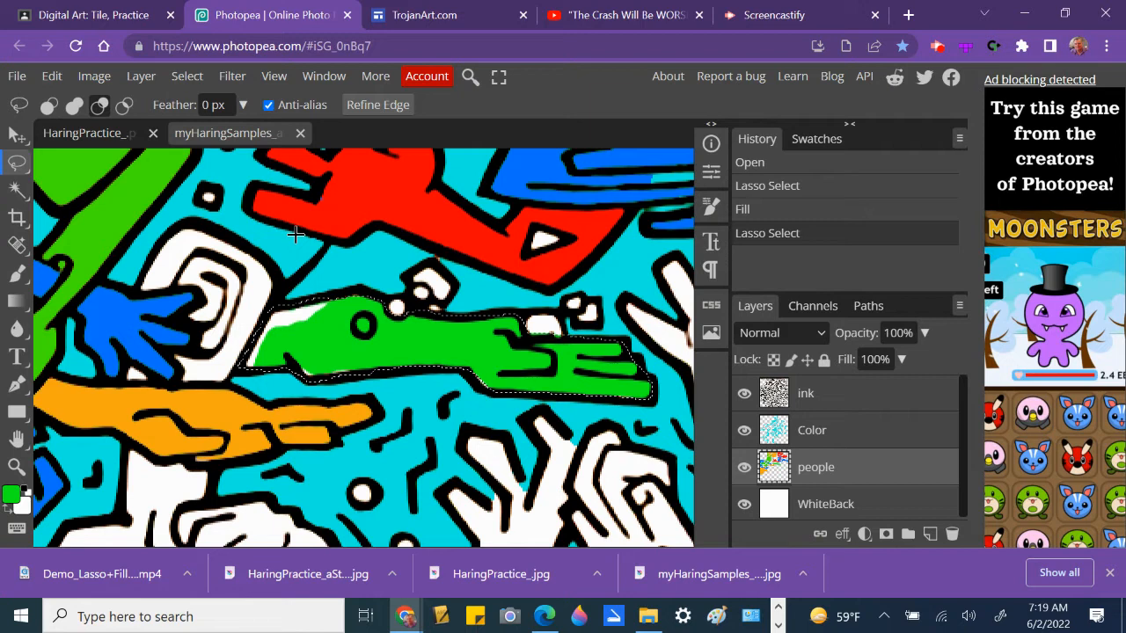
key(alt+BackSpace)
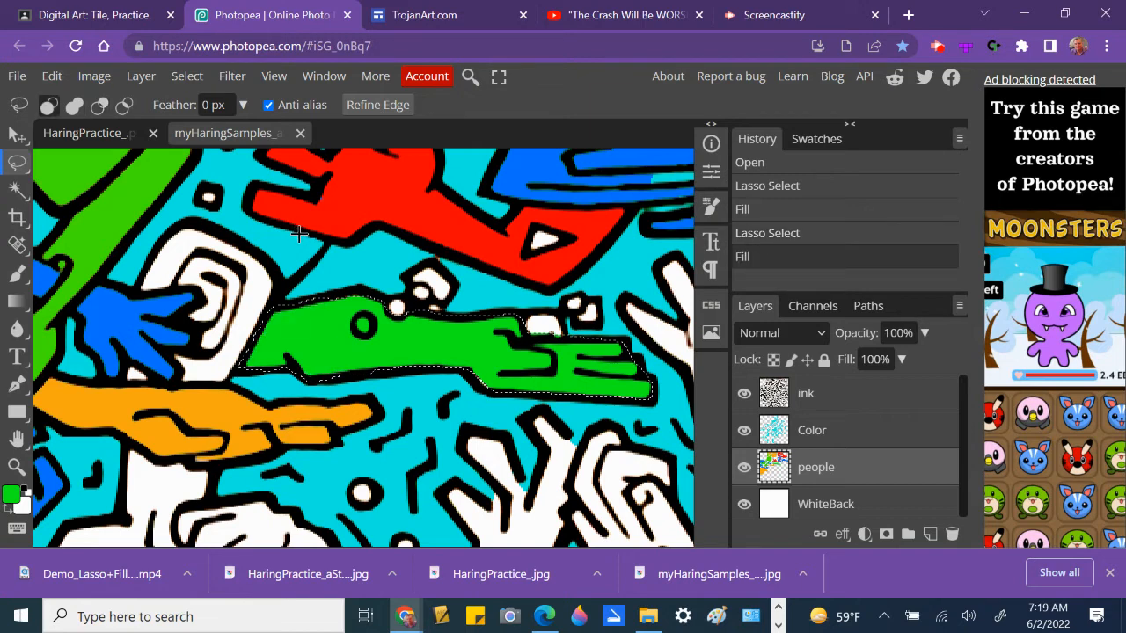
- Fit the whole artwork in view and deselect the green arm
key(ctrl+0)
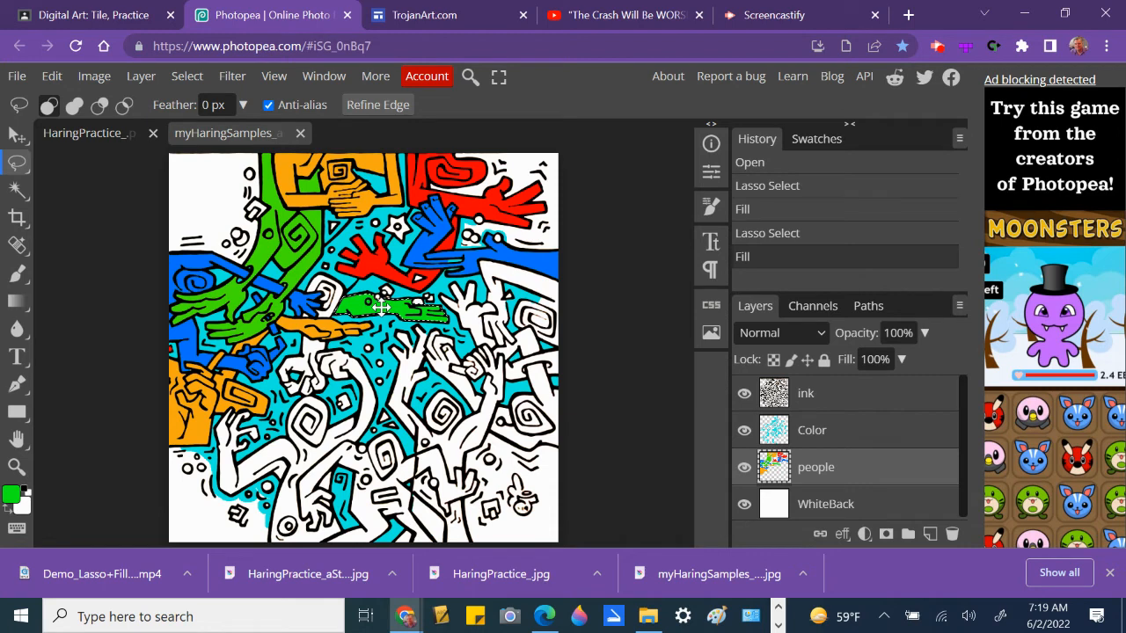
click(187, 77)
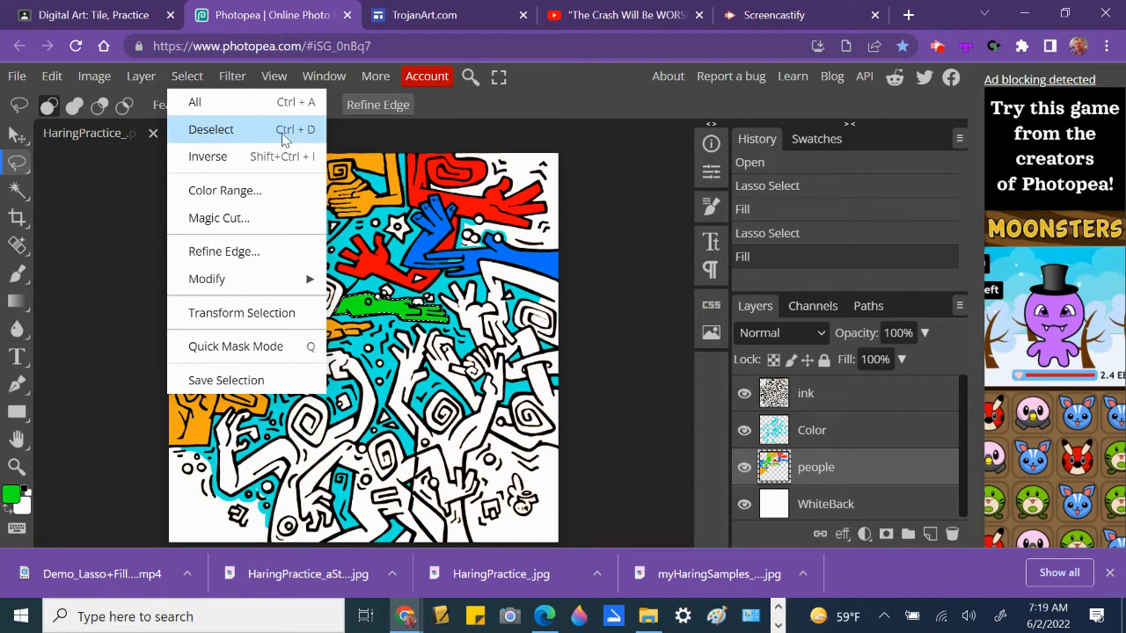
click(211, 129)
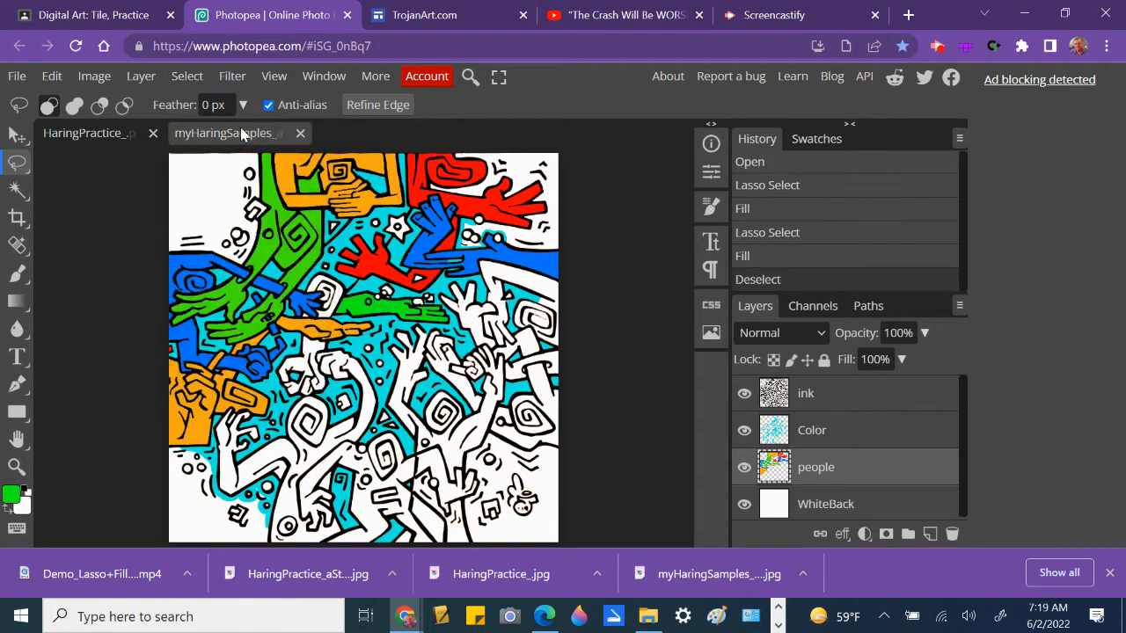
- Save the artwork as the PSD file myHaringSamples_aStudent_p6 in Downloads, replacing the existing file
click(17, 78)
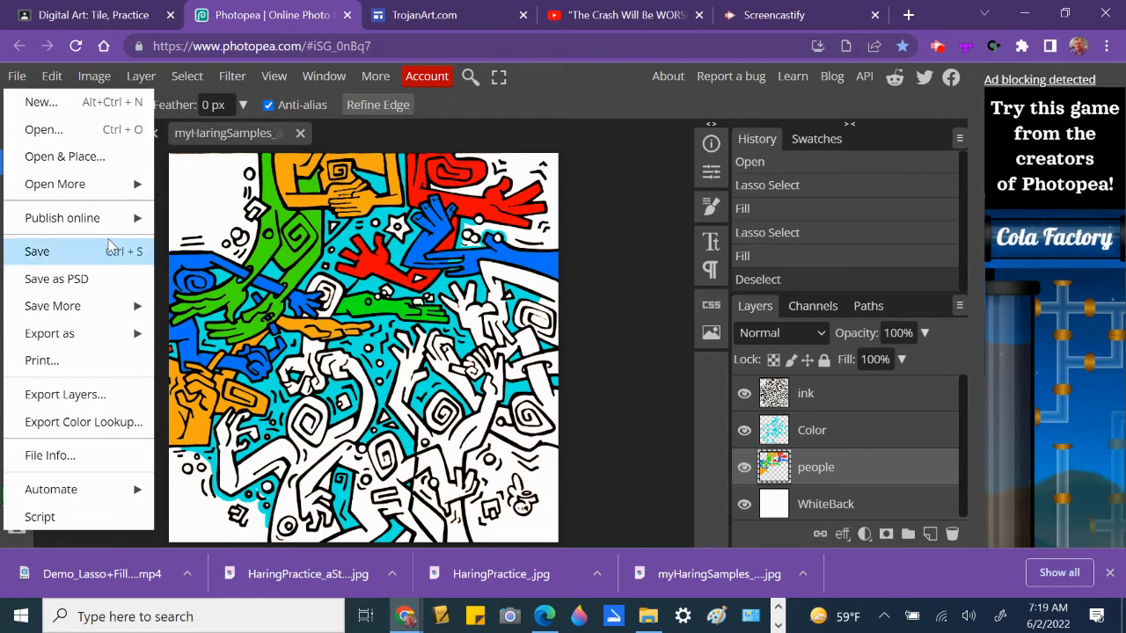
mouse_move(88, 217)
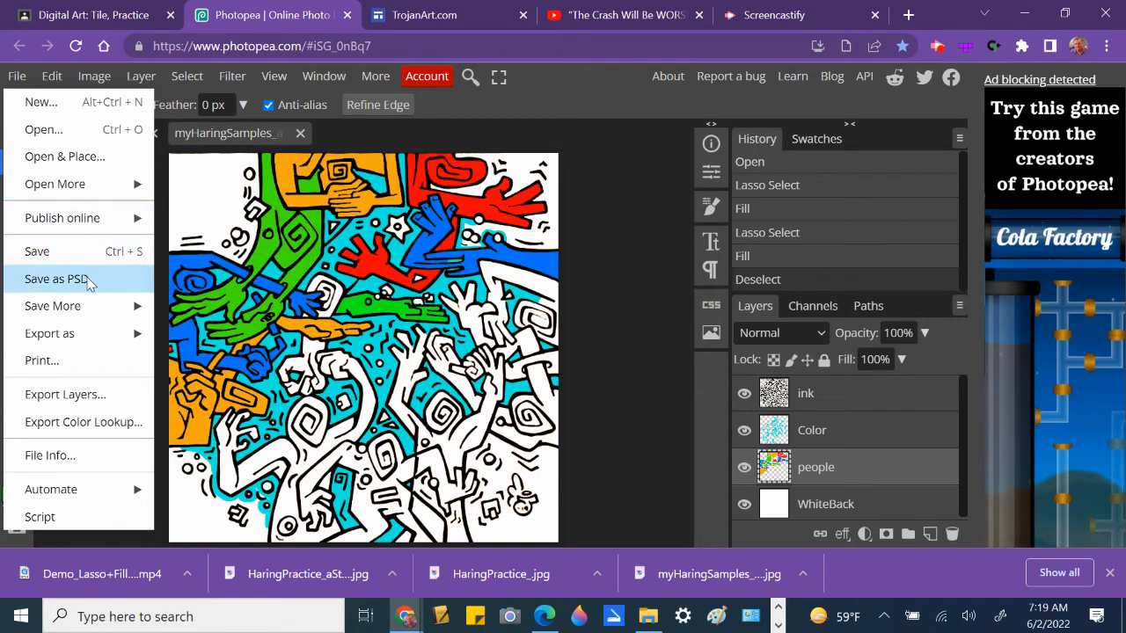
click(88, 279)
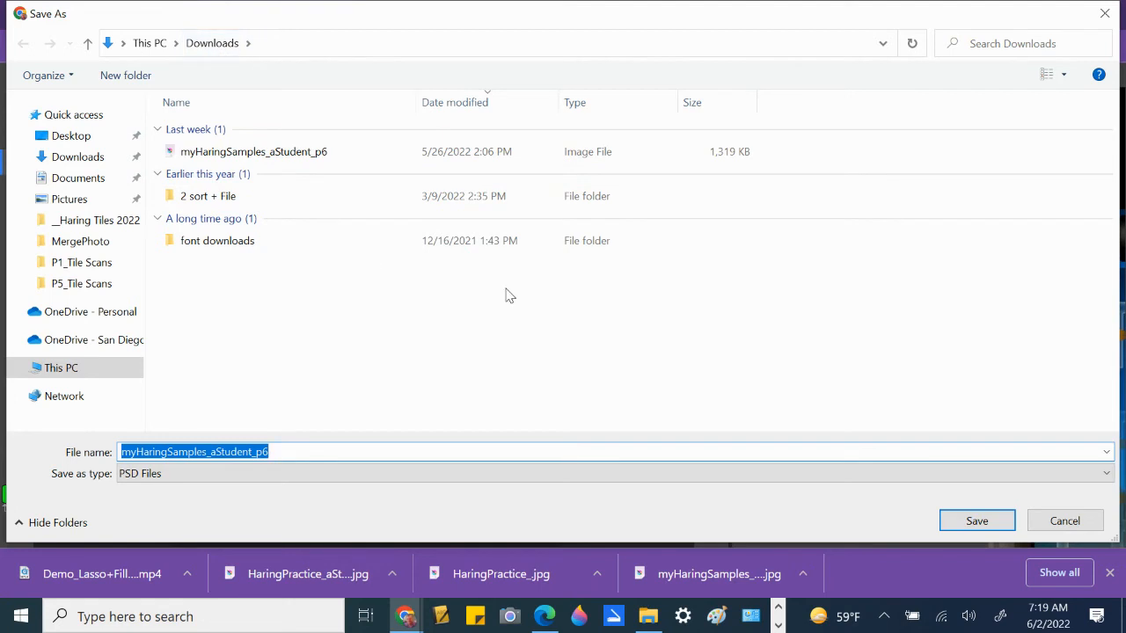
click(950, 526)
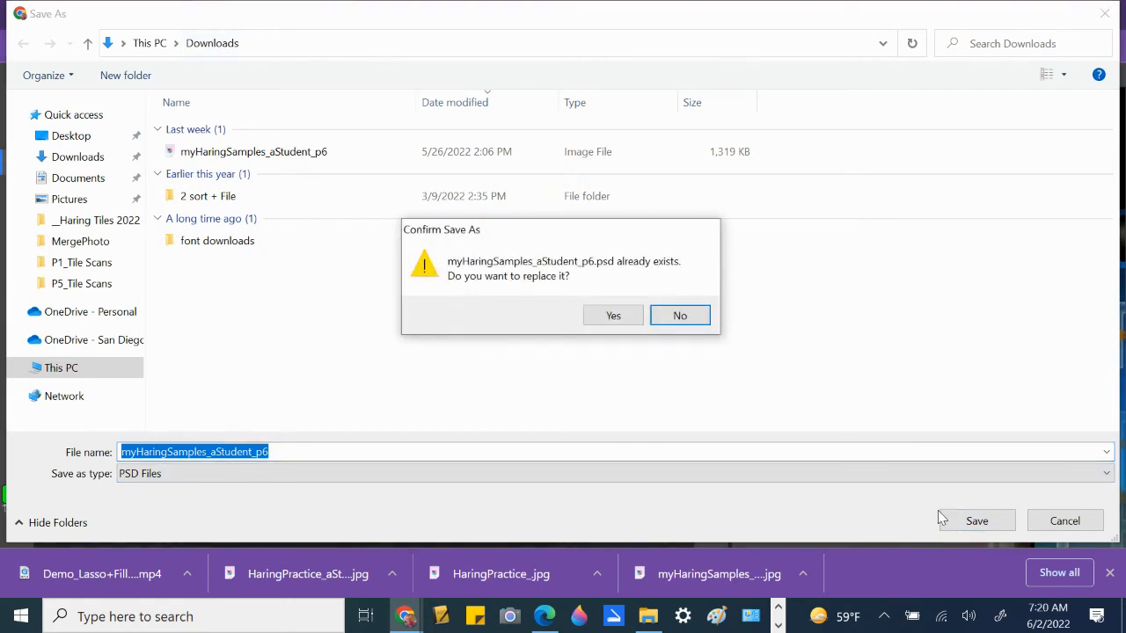
click(614, 316)
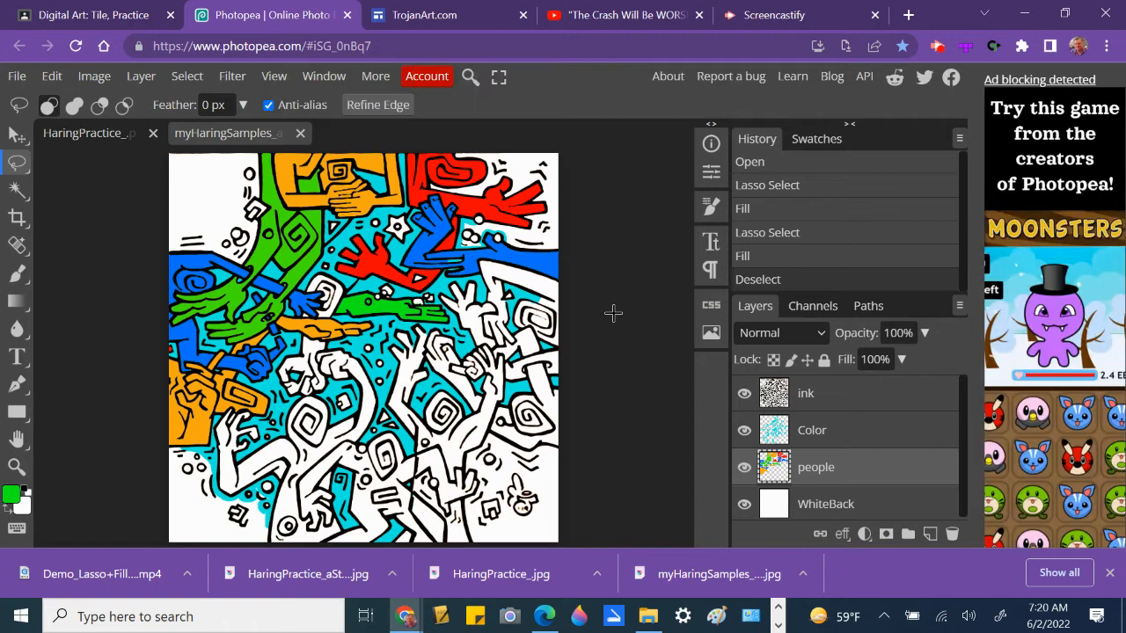
- Export the artwork as an 800 by 800 px JPG at 70% quality, saved as myHaringSamples_aStudent_p6 in Downloads
click(21, 77)
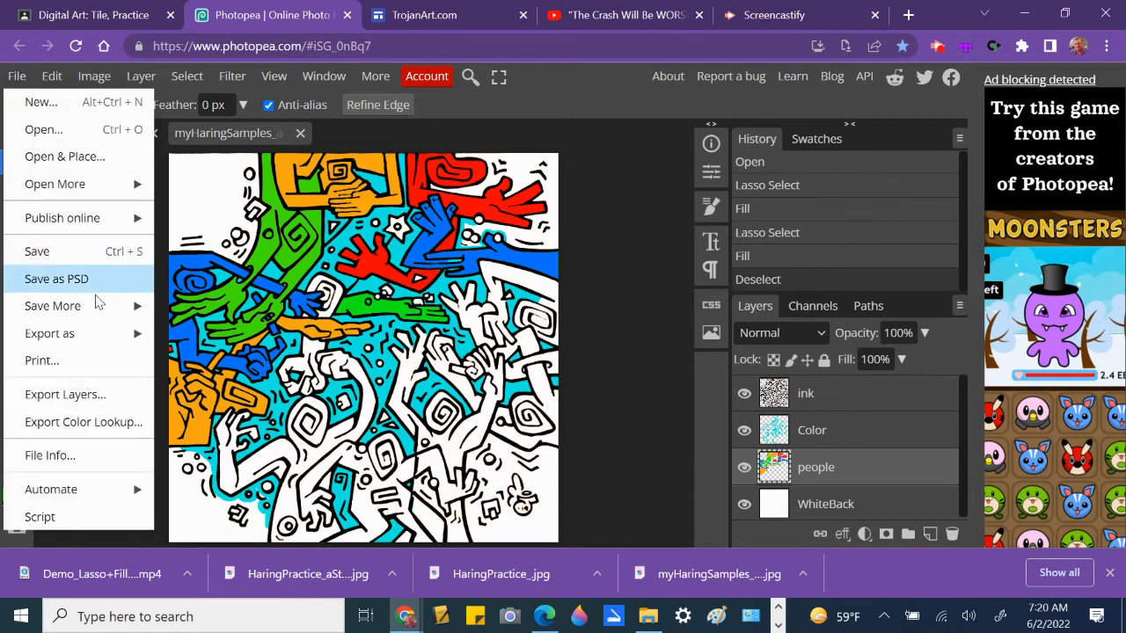
mouse_move(97, 336)
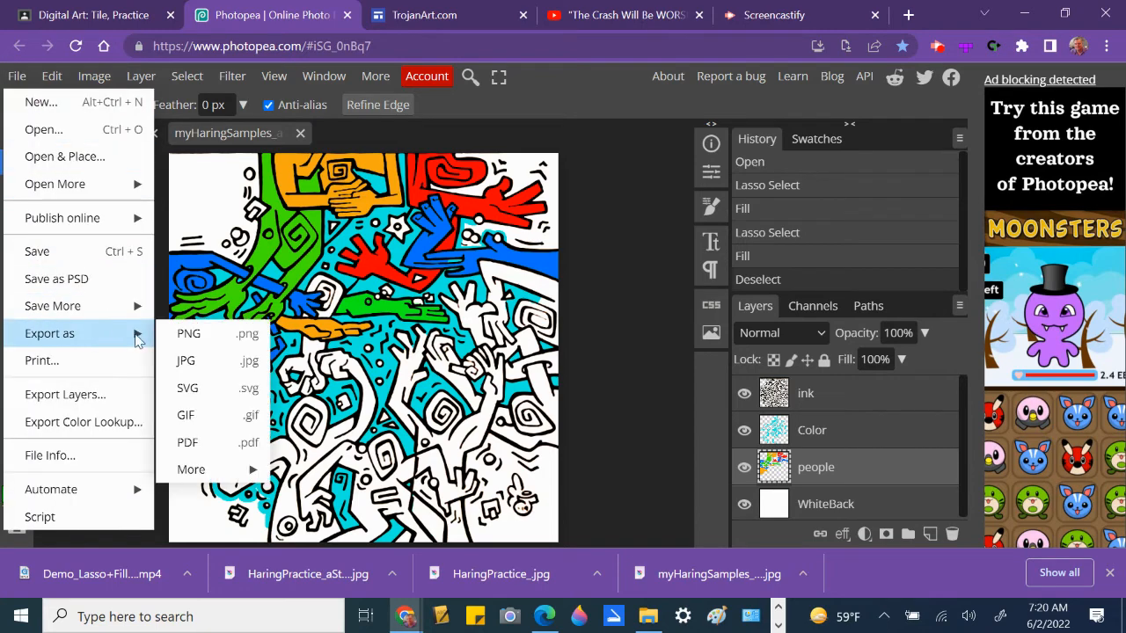
click(207, 356)
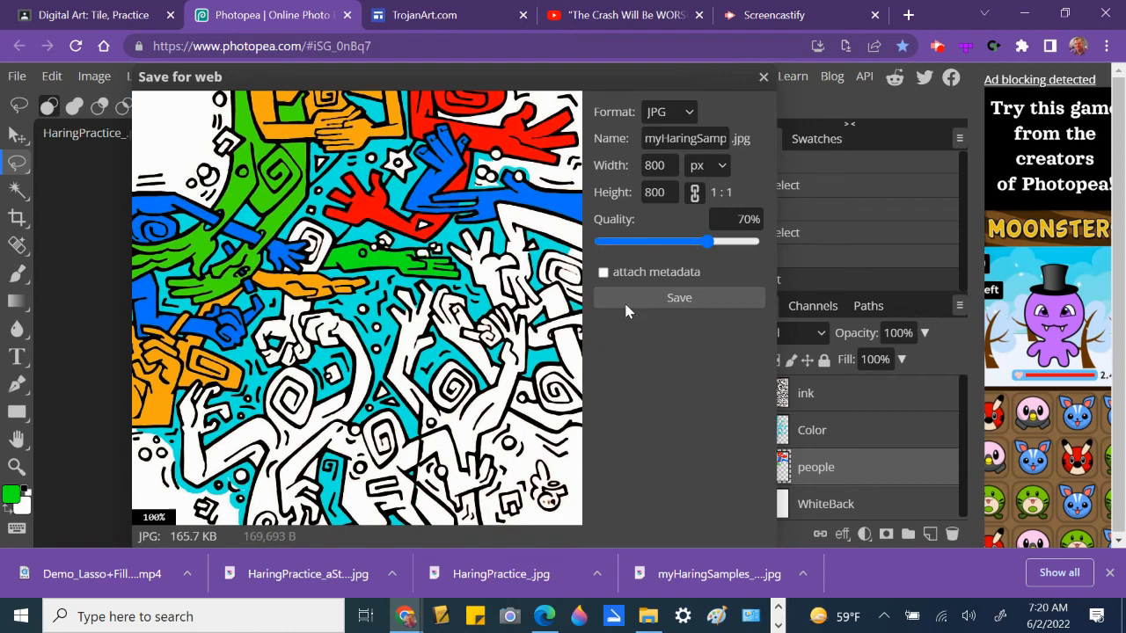
click(685, 300)
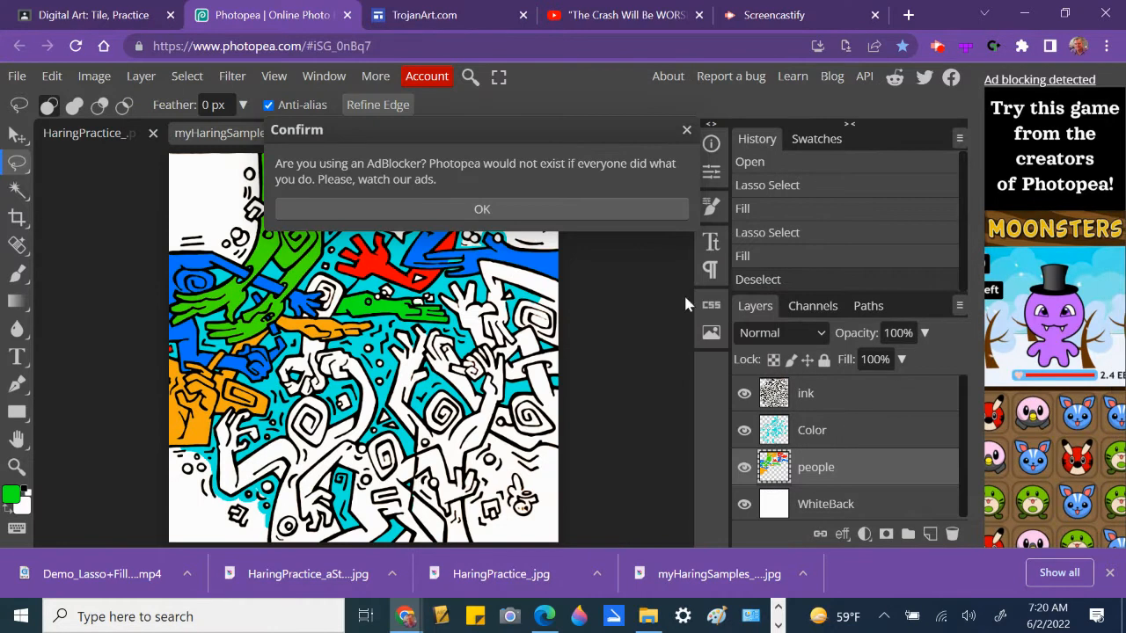
click(486, 208)
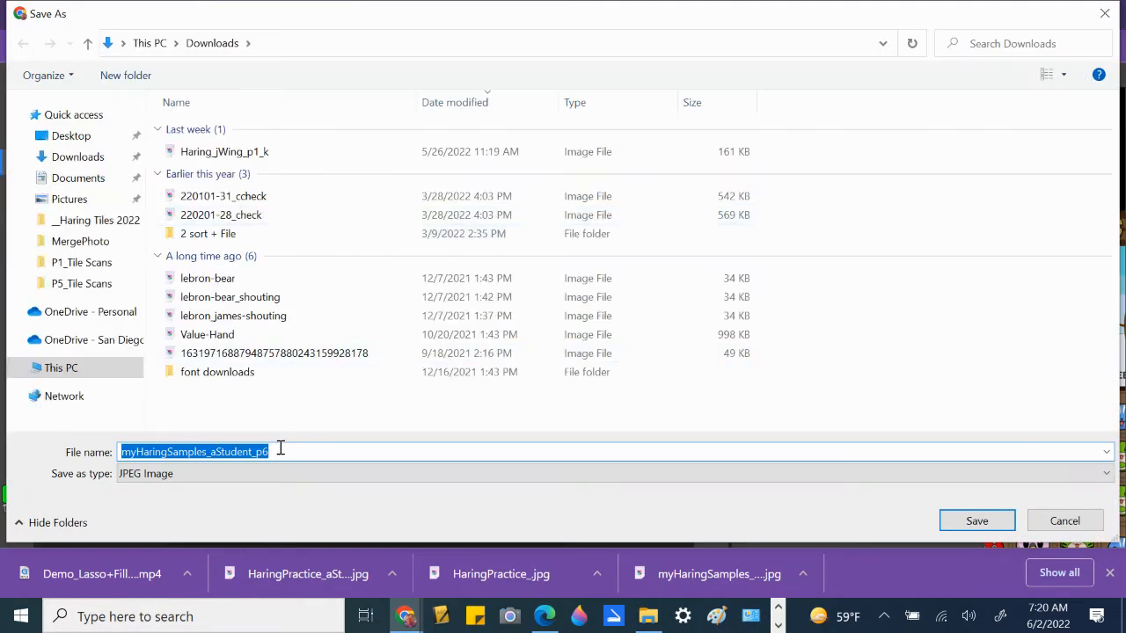
click(82, 157)
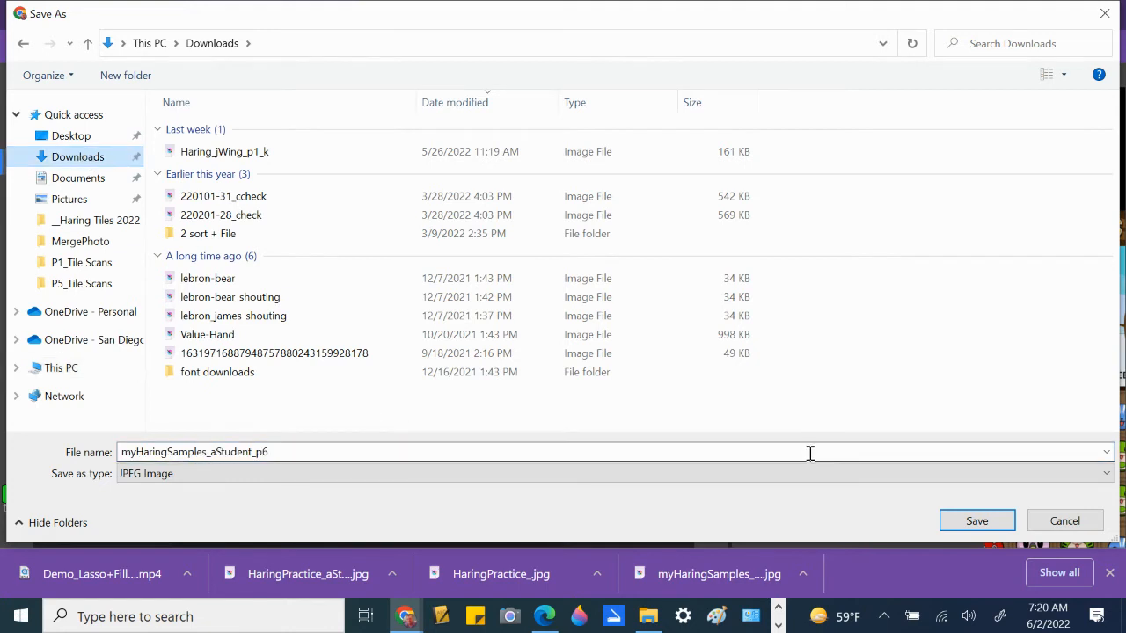
click(976, 520)
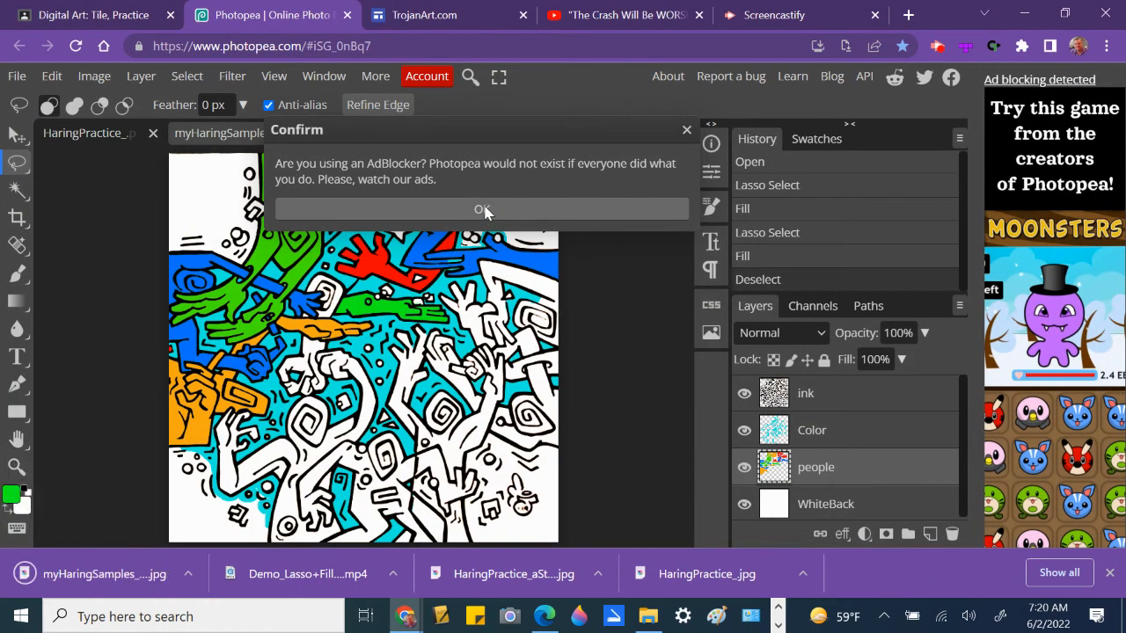
click(482, 209)
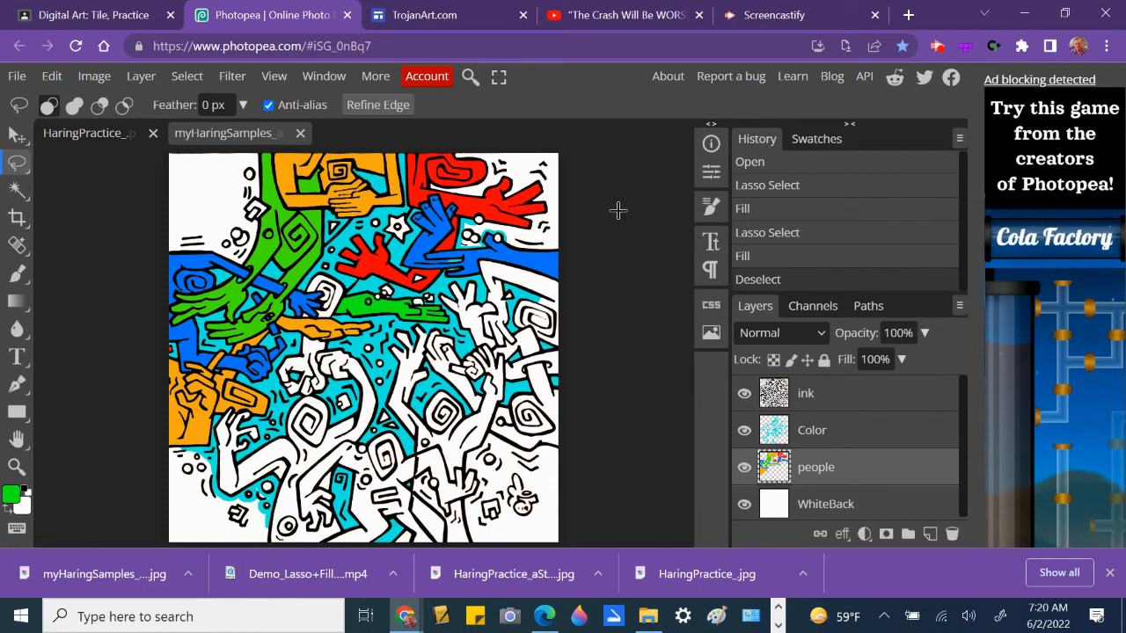
click(16, 76)
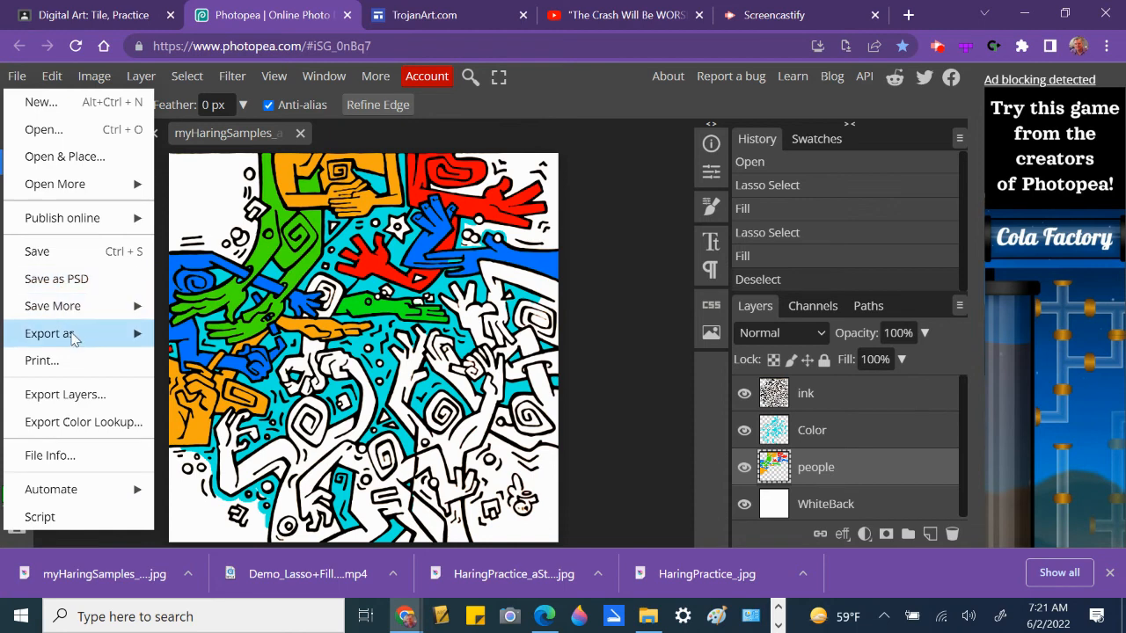
mouse_move(74, 336)
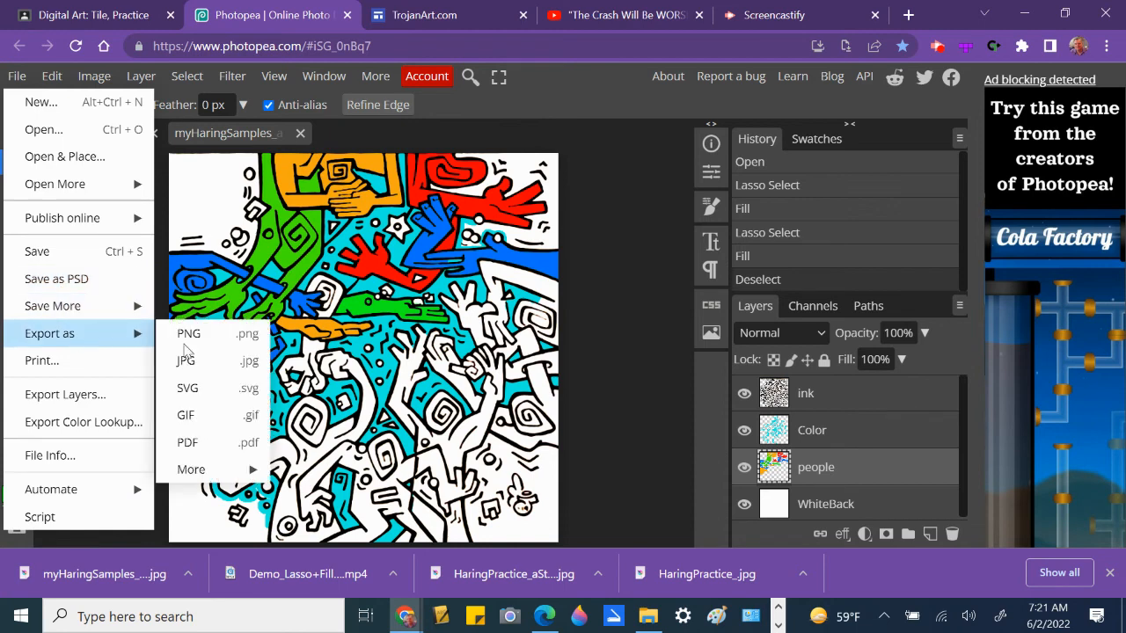
click(610, 187)
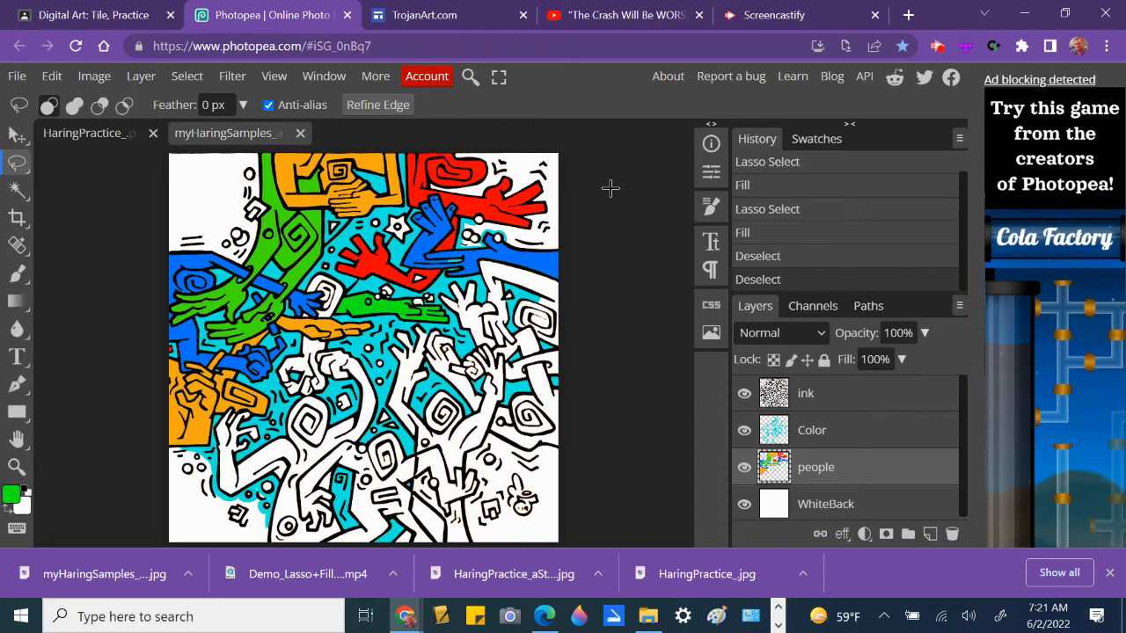